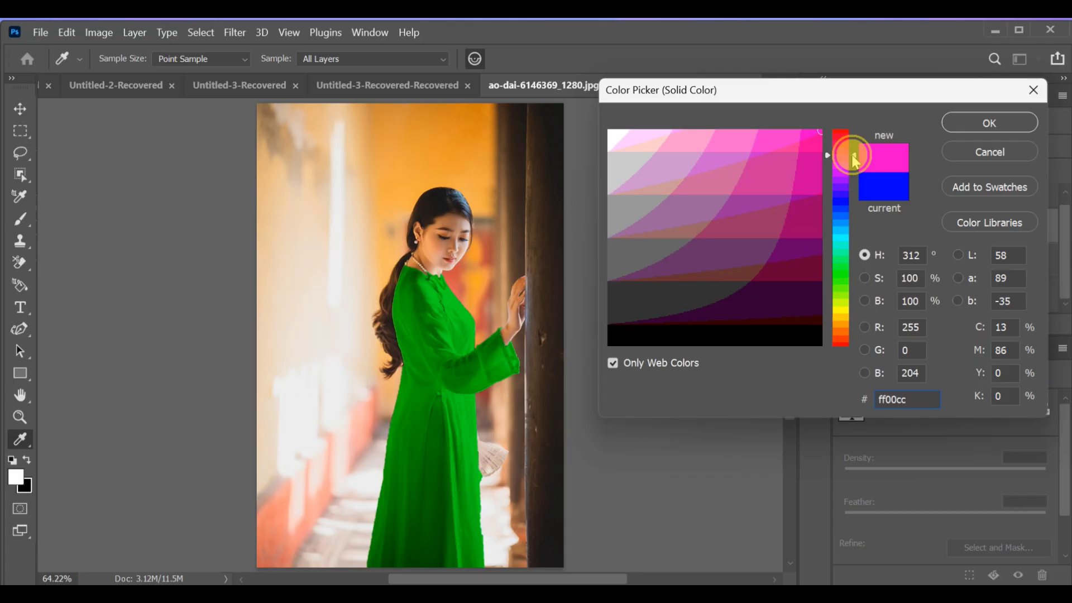
Shift the preview fill colour's hue from magenta toward red
{"action": "mouse_move", "coordinate": [854, 159]}
{"action": "left_mouse_down"}
{"action": "mouse_move", "coordinate": [850, 128]}
{"action": "mouse_move", "coordinate": [844, 202]}
{"action": "left_mouse_up"}
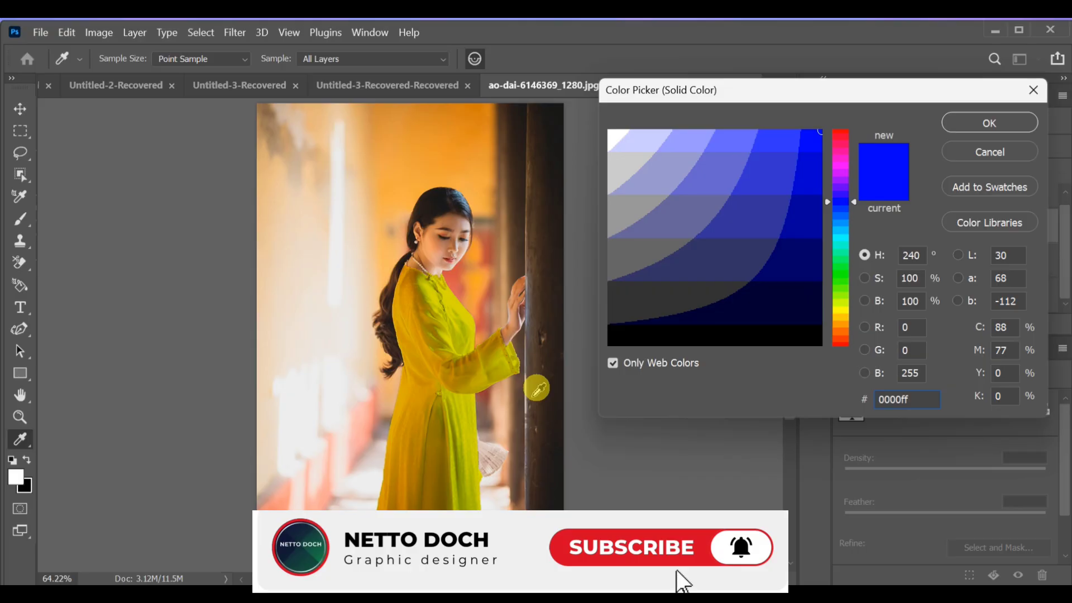
Discard the recolour preview and lasso-select the ao dai from neck to hem
{"action": "key", "text": "Escape"}
{"action": "left_click", "coordinate": [21, 153]}
{"action": "left_click", "coordinate": [20, 174]}
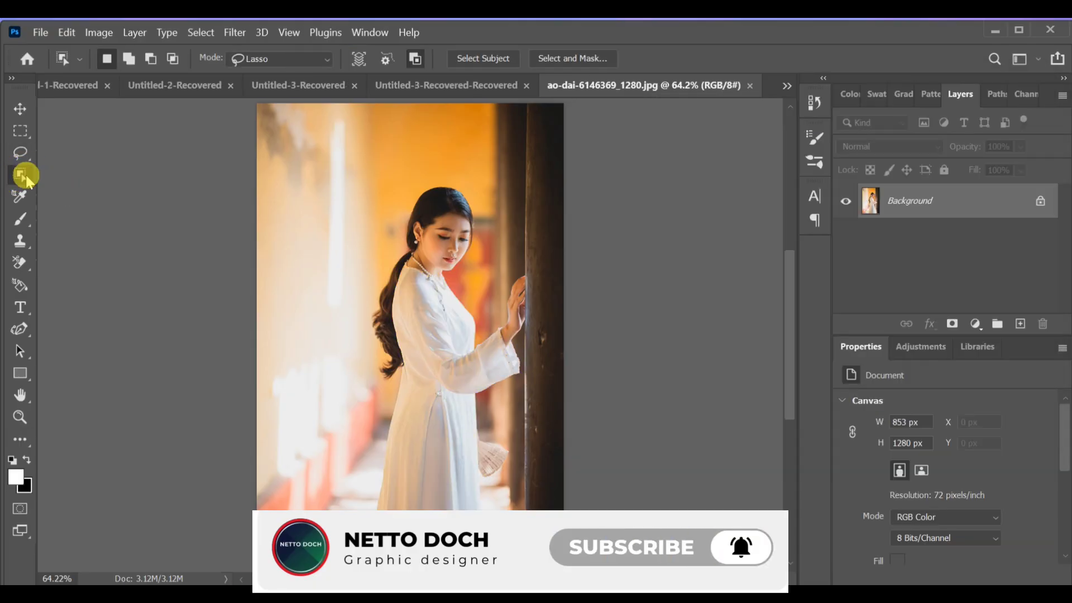
{"action": "right_click", "coordinate": [26, 175]}
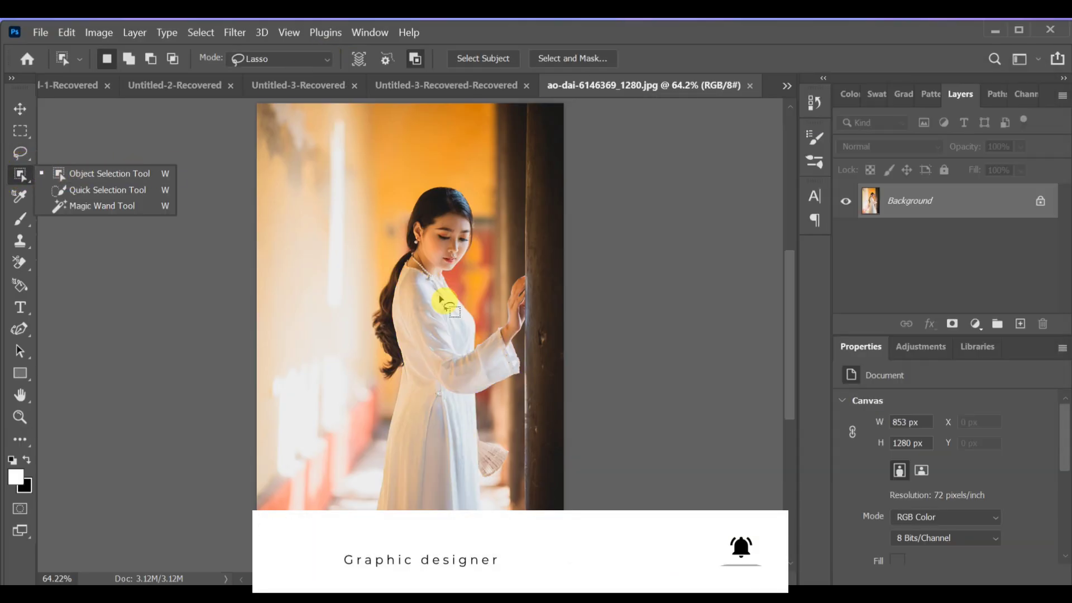
{"action": "mouse_move", "coordinate": [407, 261]}
{"action": "left_mouse_down"}
{"action": "mouse_move", "coordinate": [496, 457]}
{"action": "mouse_move", "coordinate": [526, 362]}
{"action": "left_mouse_up"}
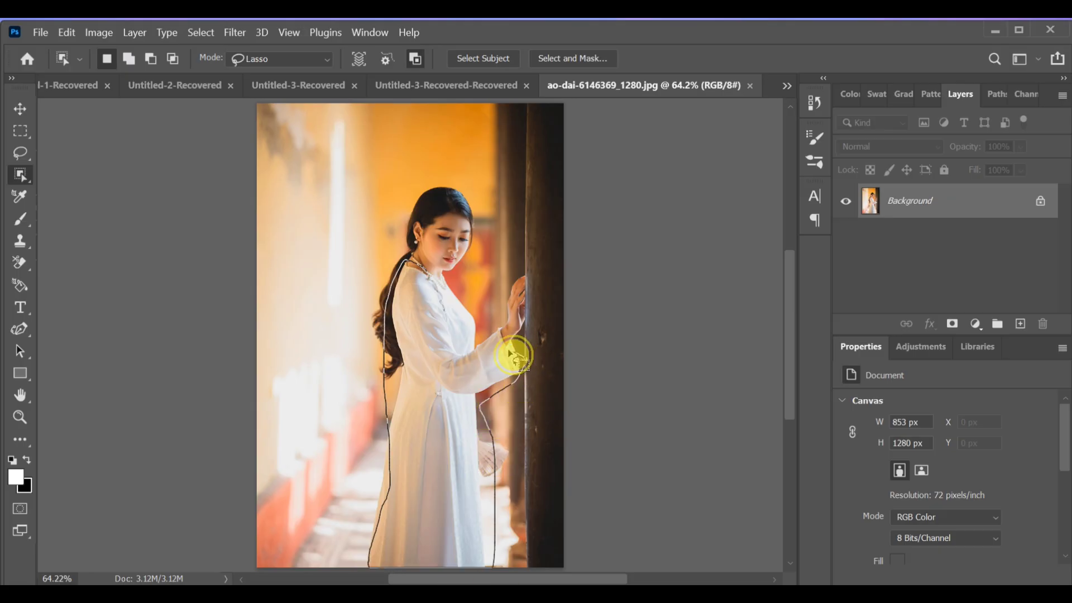
{"action": "mouse_move", "coordinate": [495, 329]}
{"action": "left_mouse_down"}
{"action": "mouse_move", "coordinate": [453, 310]}
{"action": "mouse_move", "coordinate": [503, 327]}
{"action": "left_mouse_up"}
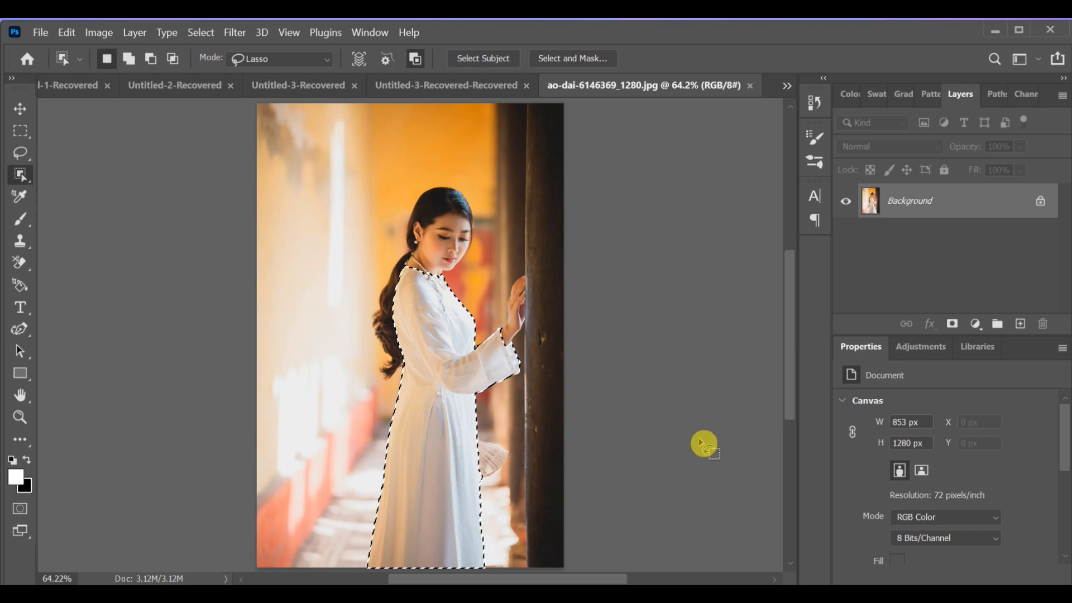
Copy the dress onto two layers, set Layer 1 copy to Multiply, then select Layer 1
{"action": "key", "text": "ctrl+j"}
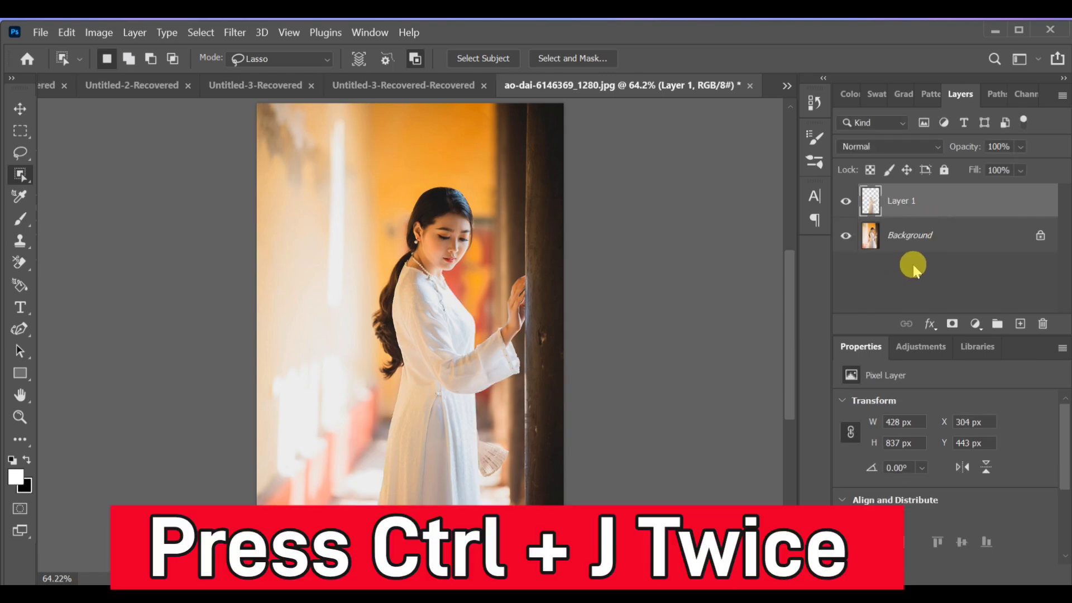
{"action": "key", "text": "ctrl+j"}
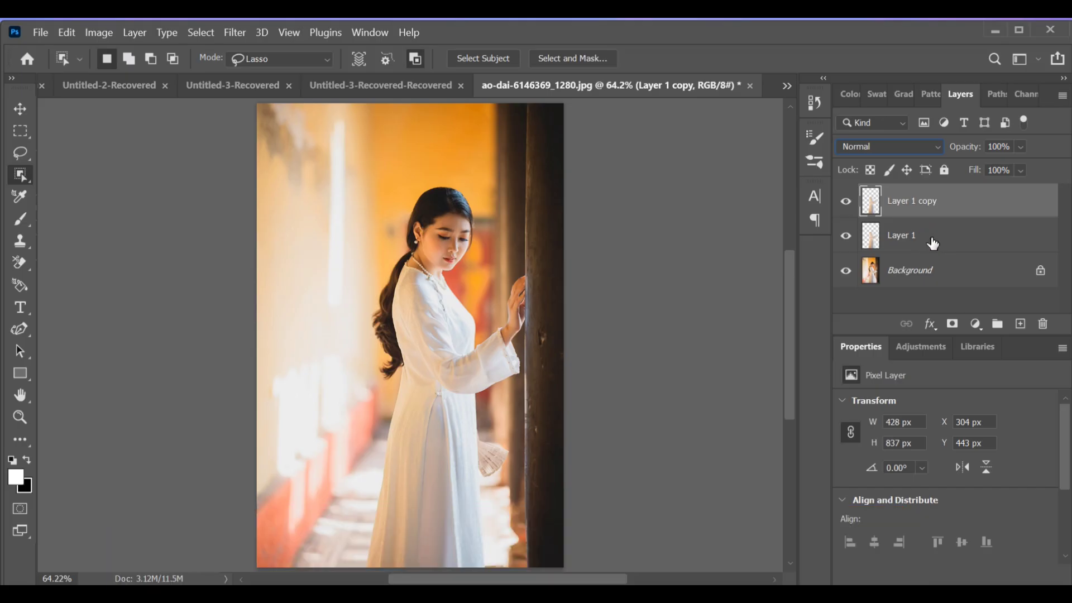
{"action": "left_click", "coordinate": [890, 147]}
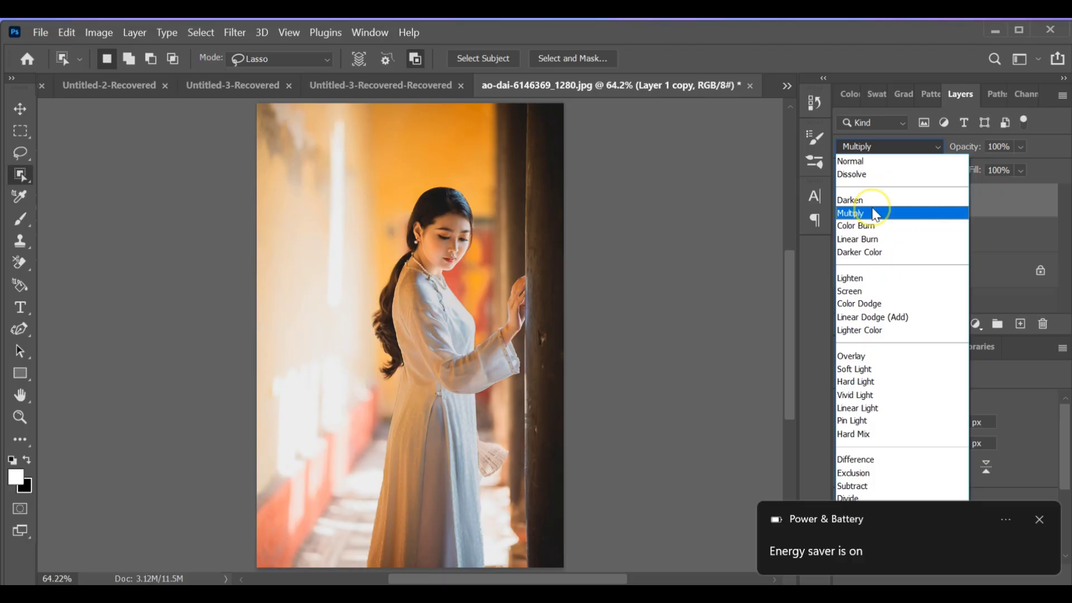
{"action": "left_click", "coordinate": [875, 215]}
{"action": "left_click", "coordinate": [879, 249]}
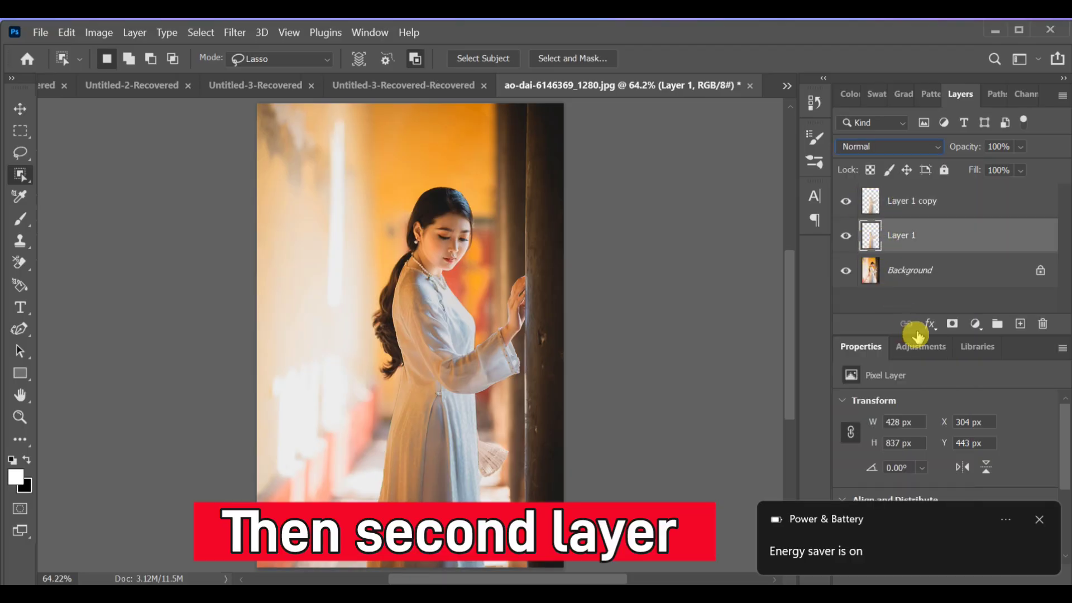
Add a Solid Color fill layer of pure blue 0000ff above Layer 1
{"action": "key", "text": "z"}
{"action": "left_click", "coordinate": [974, 323]}
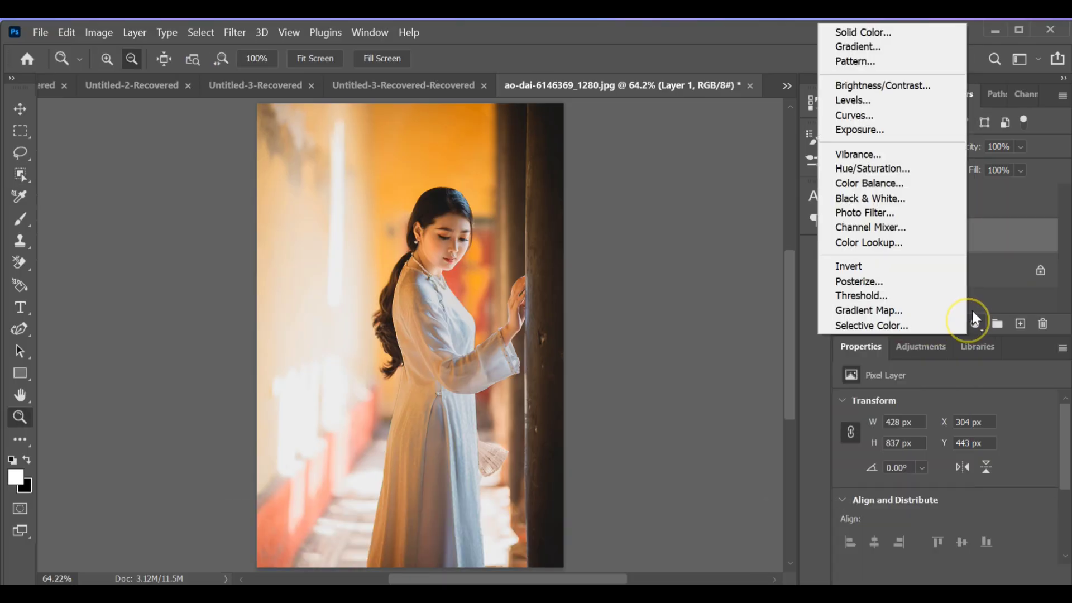
{"action": "left_click", "coordinate": [879, 33]}
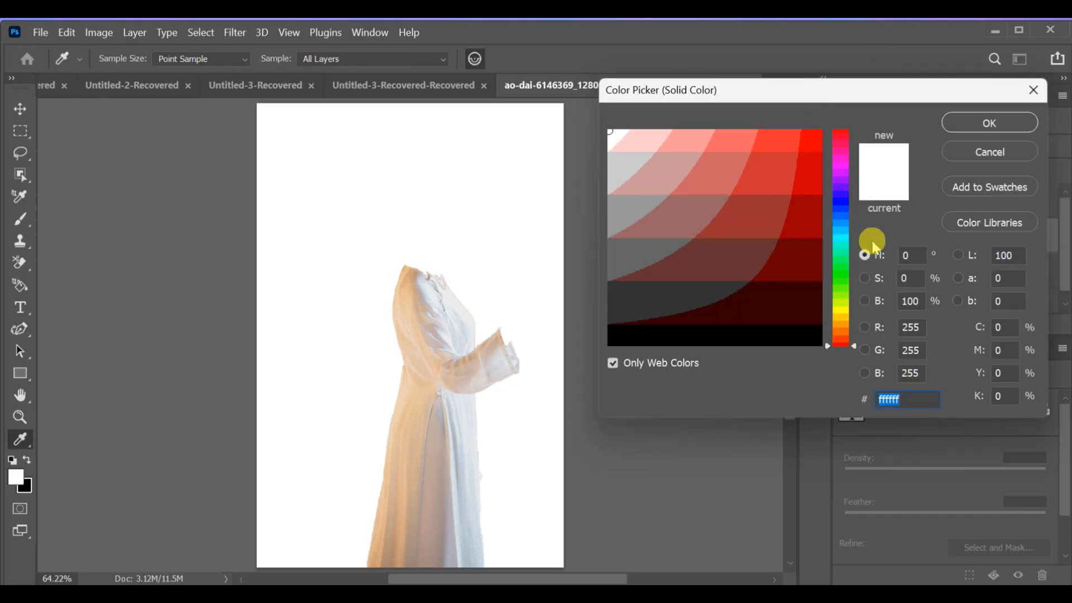
{"action": "left_click", "coordinate": [844, 200]}
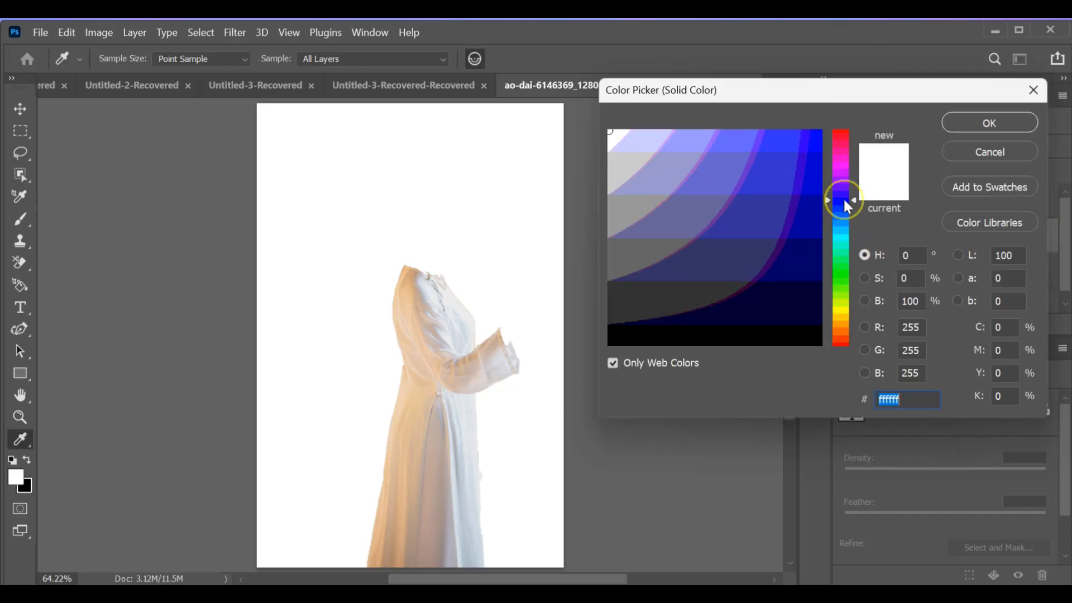
{"action": "left_click", "coordinate": [817, 131]}
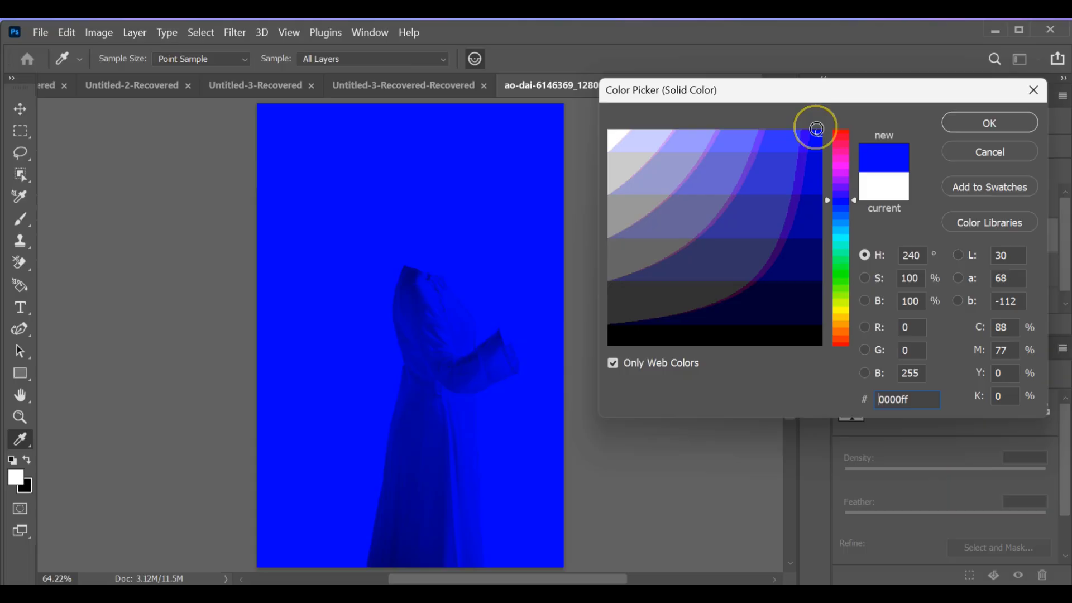
{"action": "left_click", "coordinate": [988, 123]}
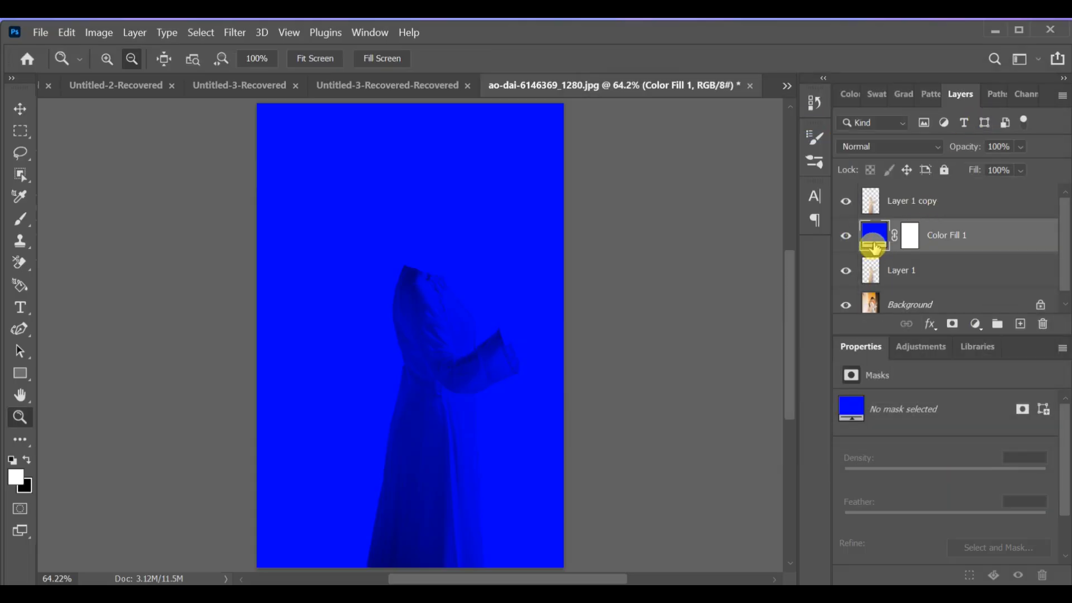
Clip Color Fill 1 to the dress layer and set its blend mode to Subtract
{"action": "right_click", "coordinate": [871, 240]}
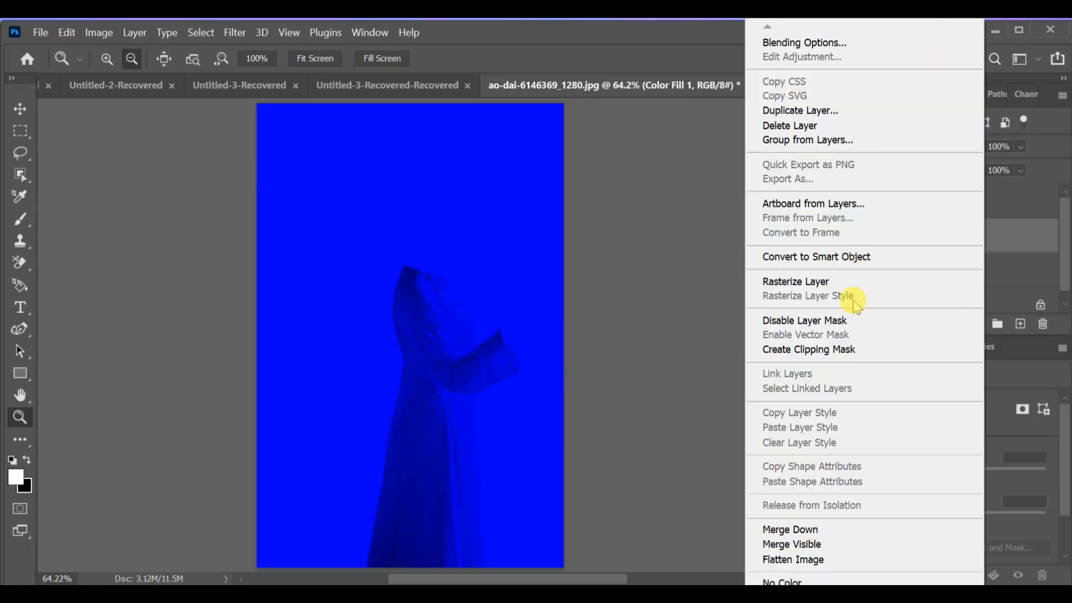
{"action": "left_click", "coordinate": [838, 358]}
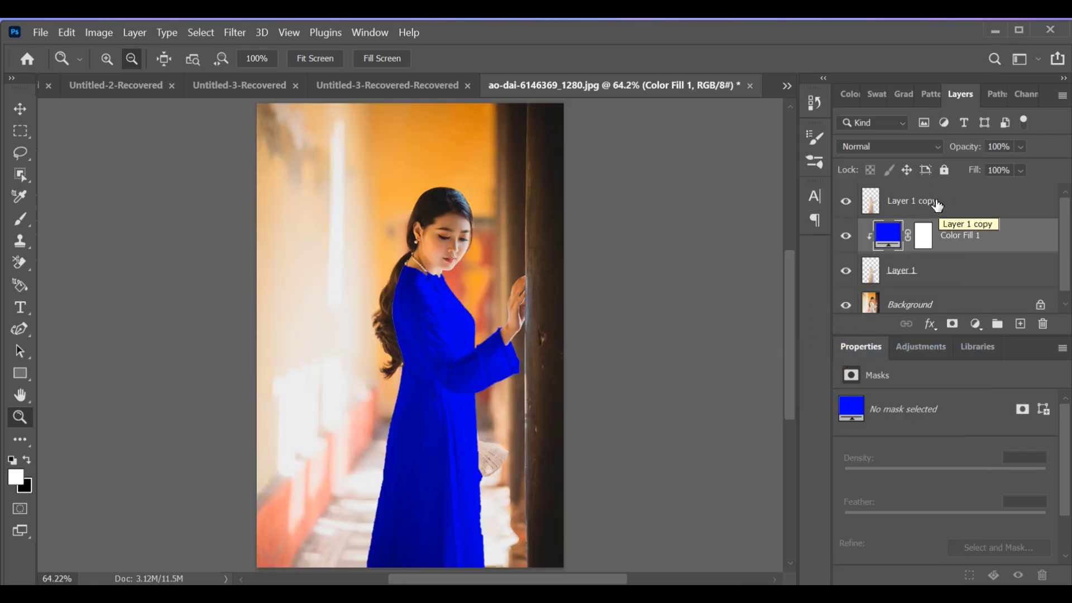
{"action": "key", "text": "shift+alt+s"}
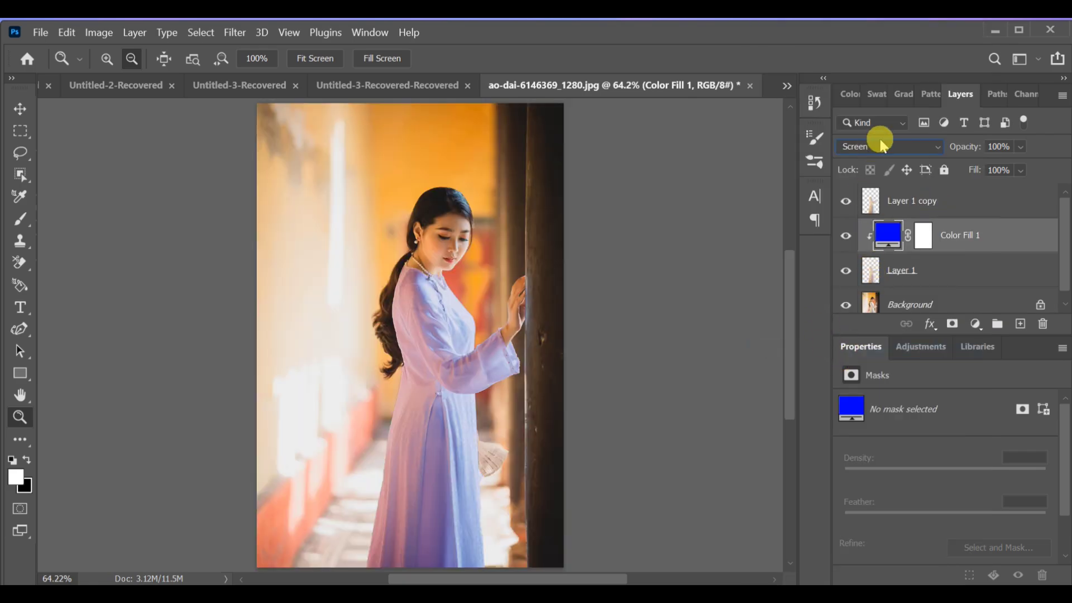
{"action": "left_click", "coordinate": [881, 146]}
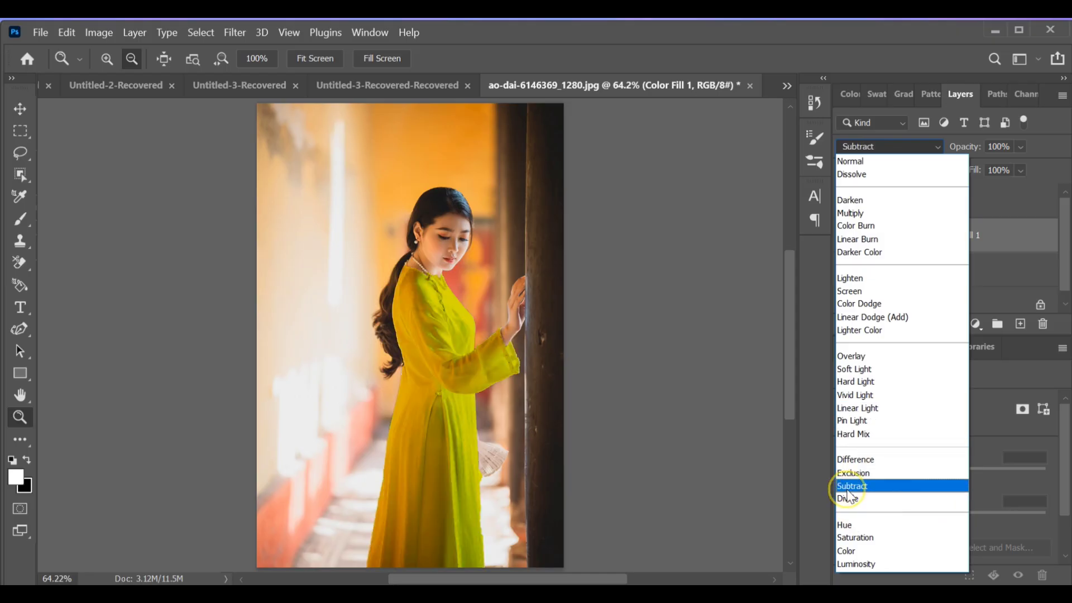
{"action": "left_click", "coordinate": [848, 487]}
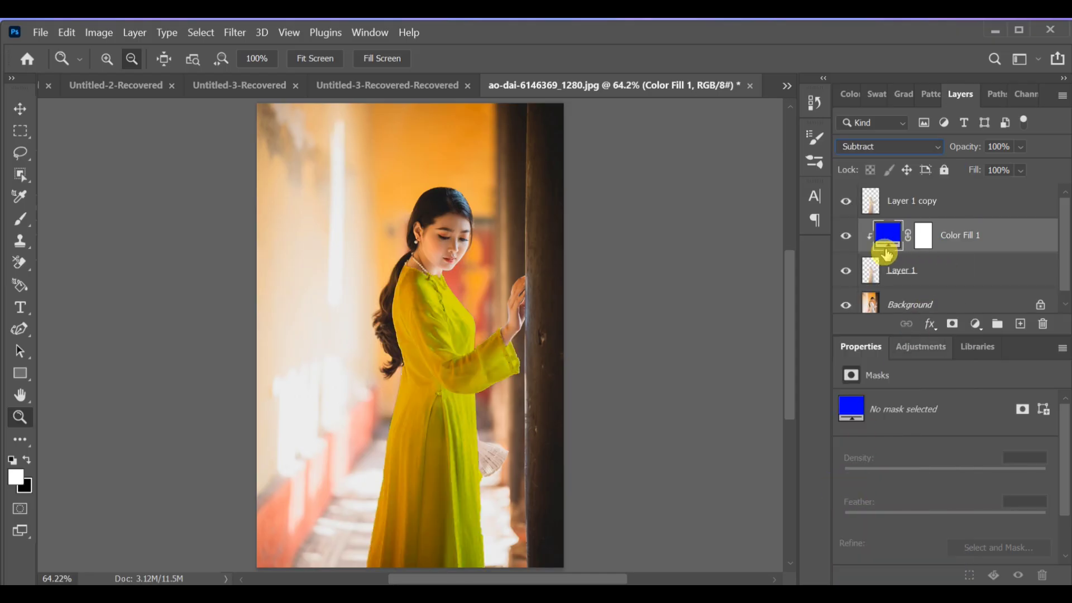
{"action": "left_click", "coordinate": [881, 202]}
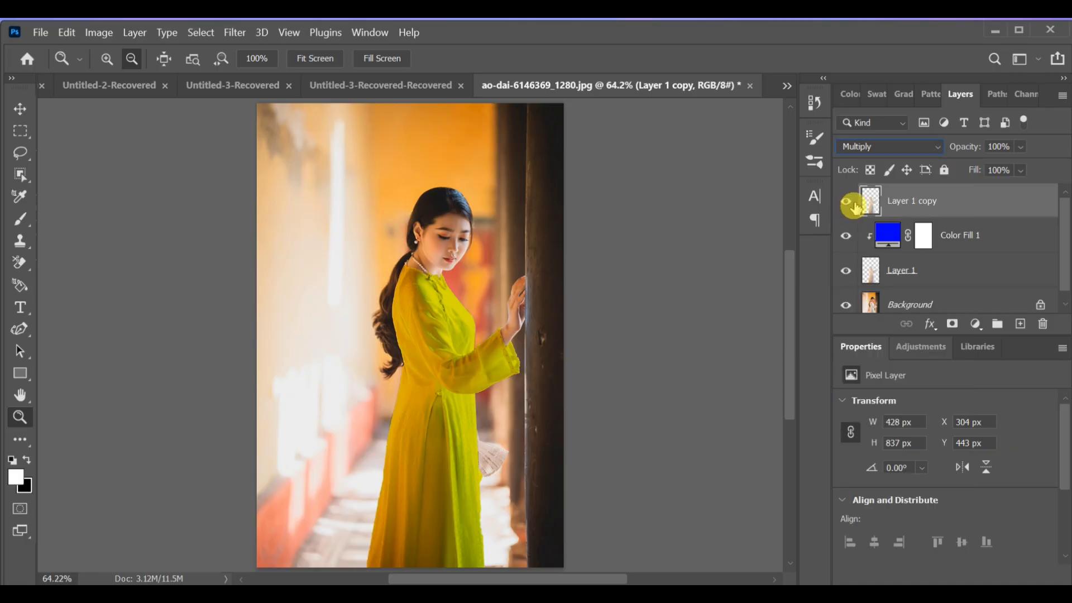
{"action": "left_click", "coordinate": [886, 230]}
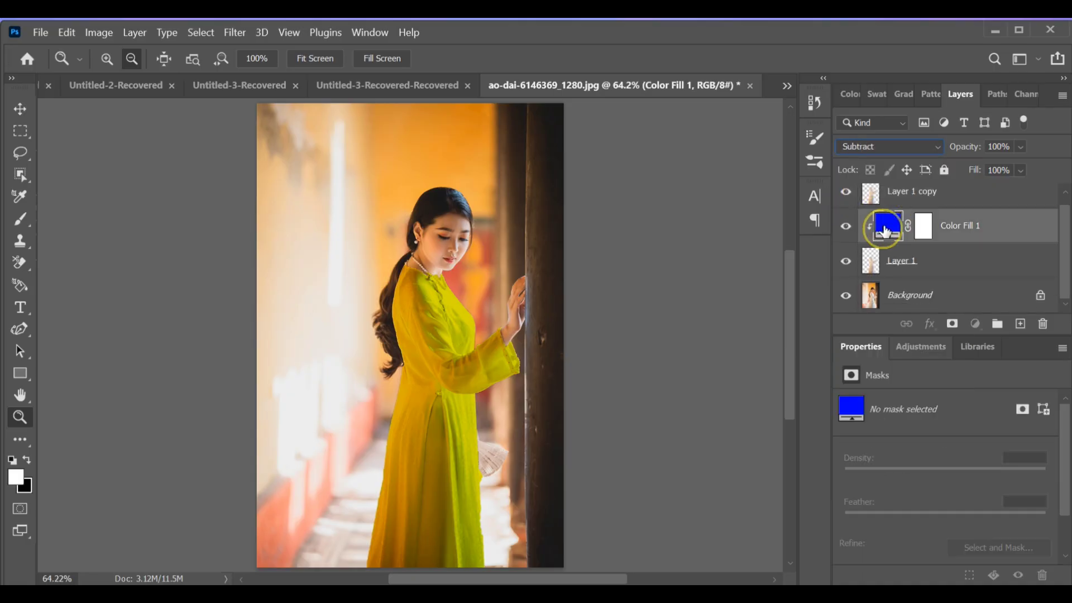
Reopen the Color Picker for Color Fill 1 to change its colour
{"action": "double_click", "coordinate": [886, 229]}
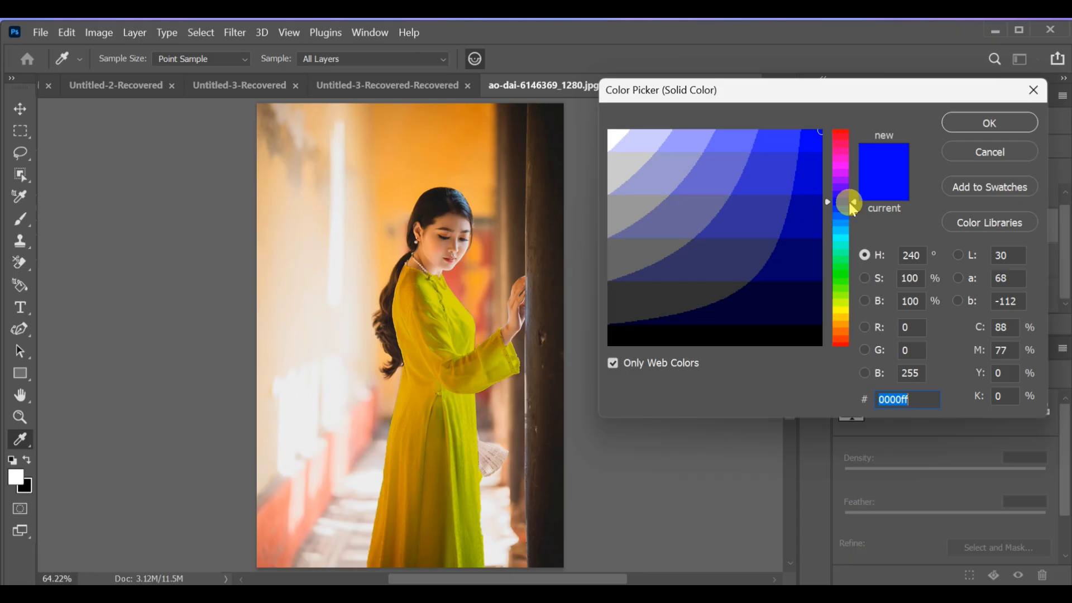